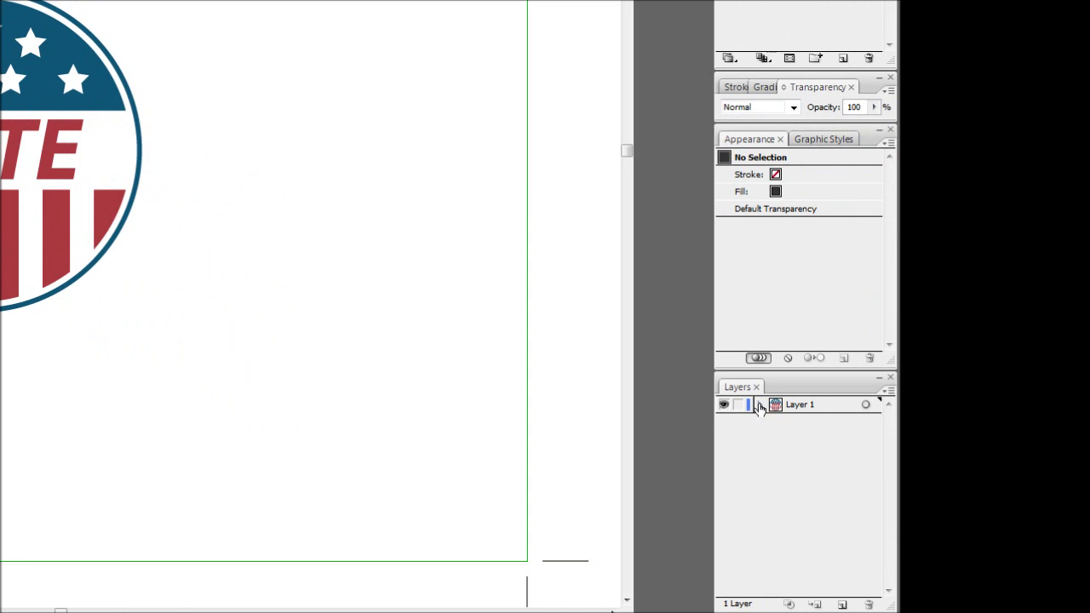
Expand Layer 1 and lock the group containing the badge artwork, checking that it cannot be selected on the artboard.
left_click(759, 405)
left_click(806, 424)
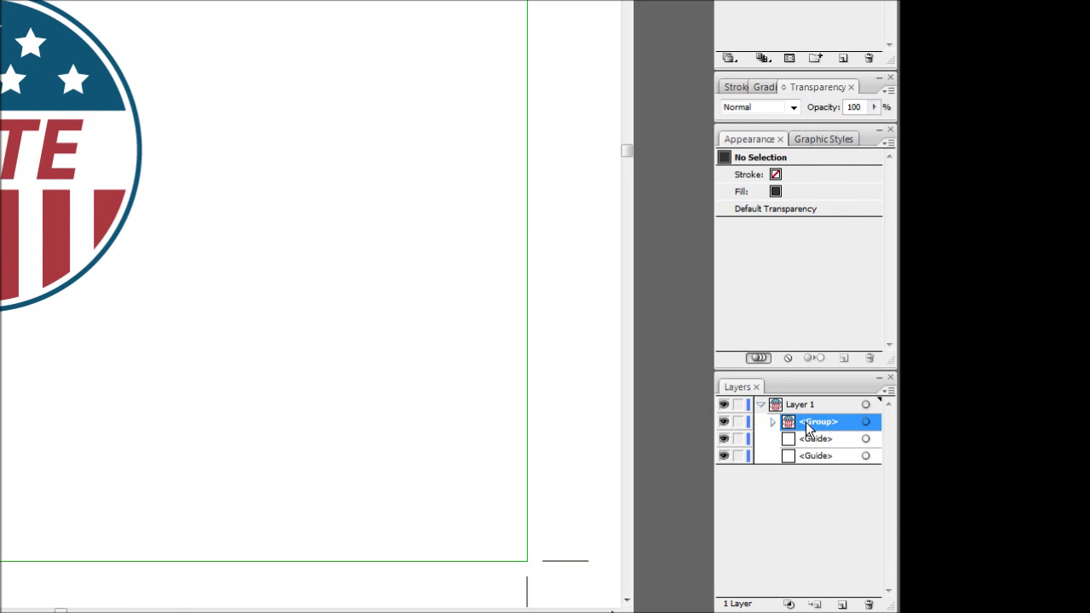
left_click(772, 422)
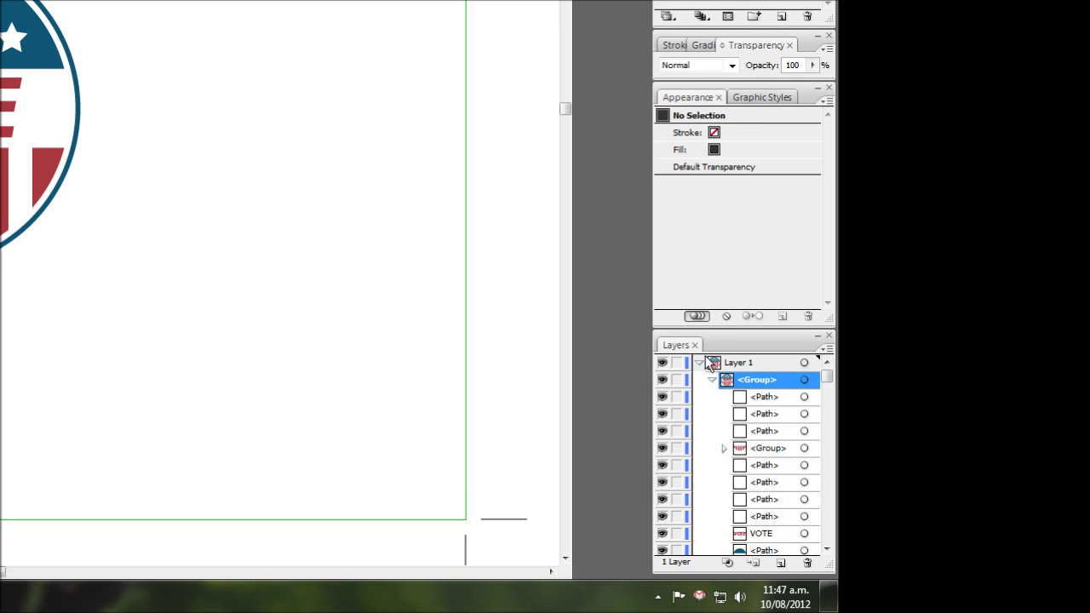
left_click(711, 380)
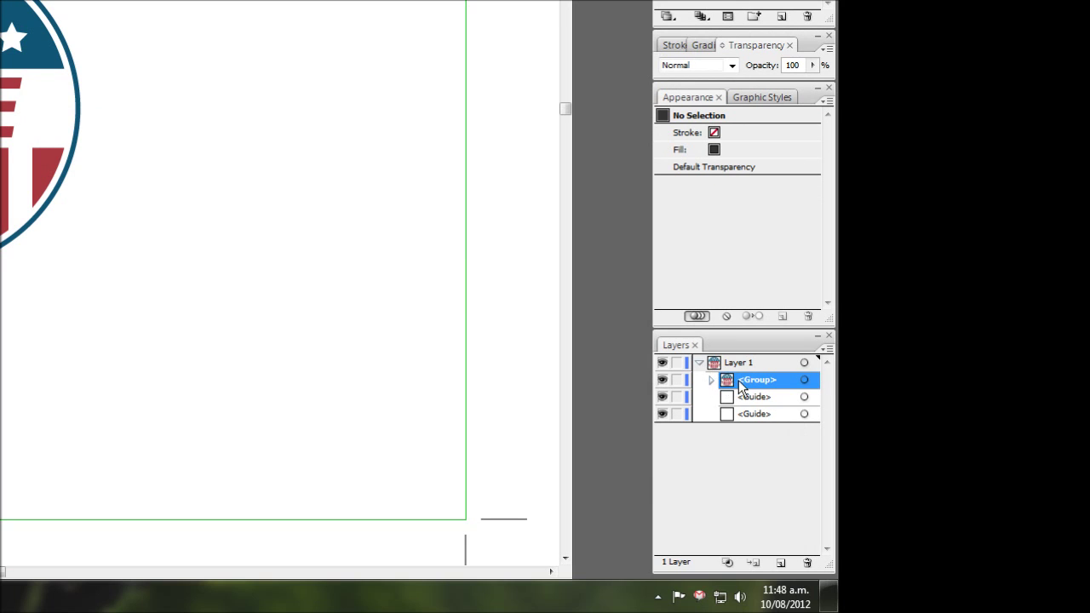
left_click(677, 380)
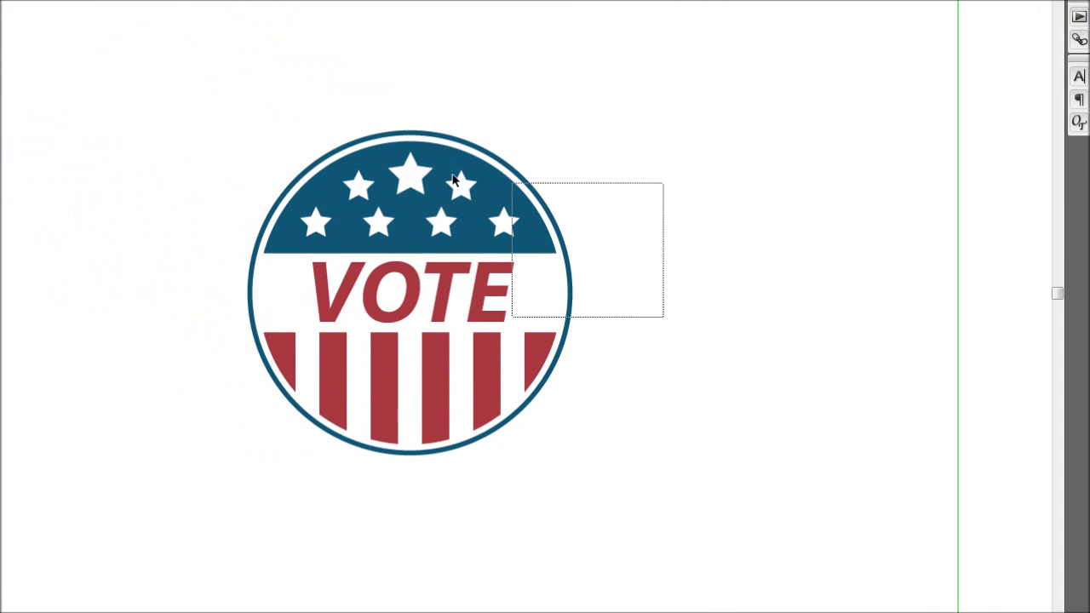
left_click_drag(452, 174, 452, 174)
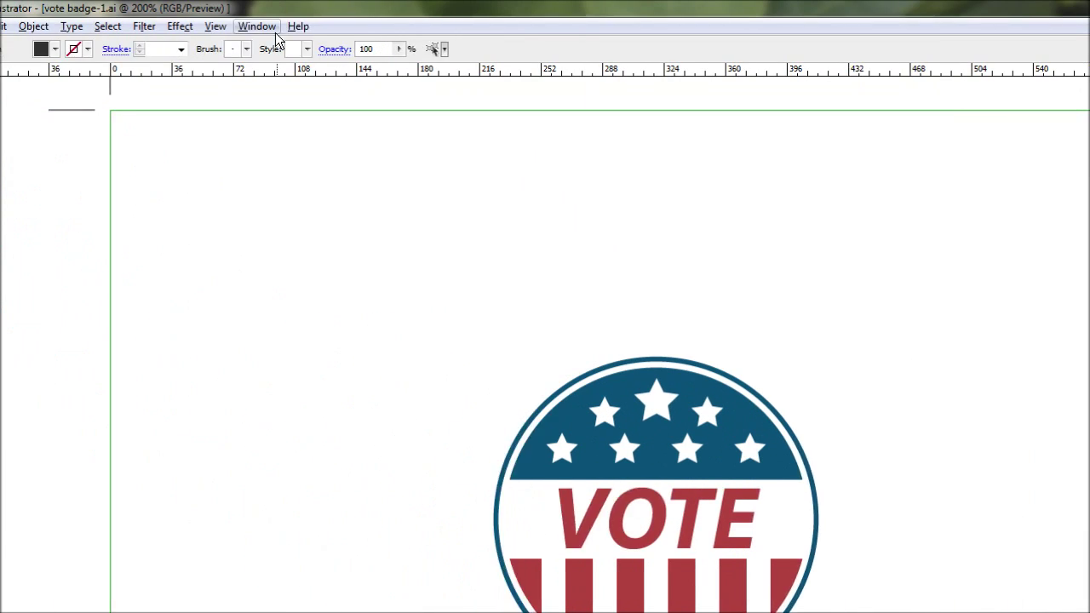
left_click(318, 25)
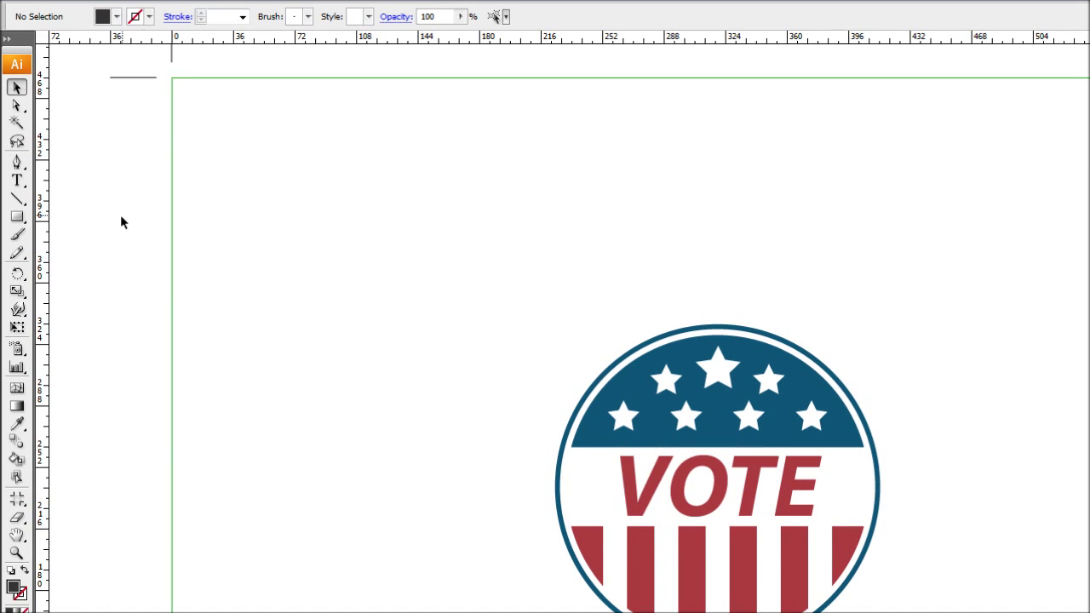
Draw a dark grey rectangle covering the whole artboard behind the badge and lock its path.
left_click(17, 216)
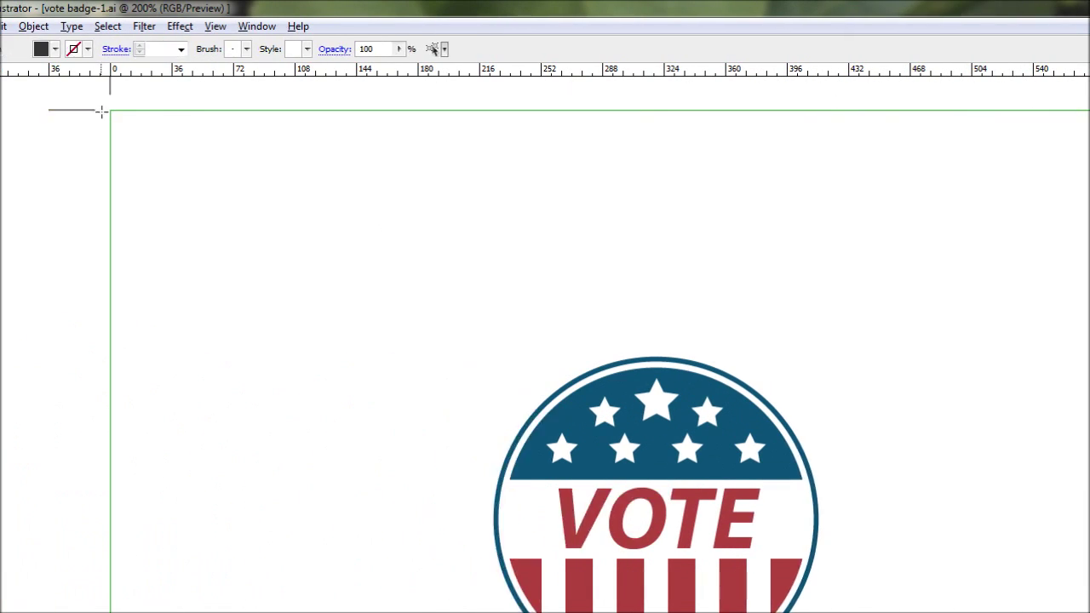
left_click_drag(109, 110, 981, 612)
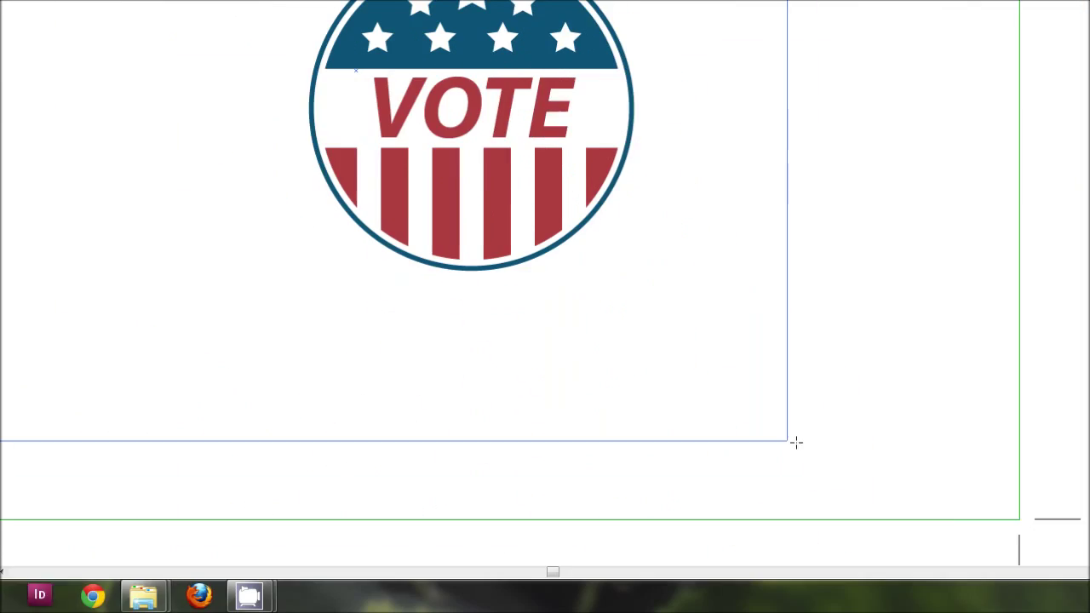
left_click_drag(796, 441, 1022, 521)
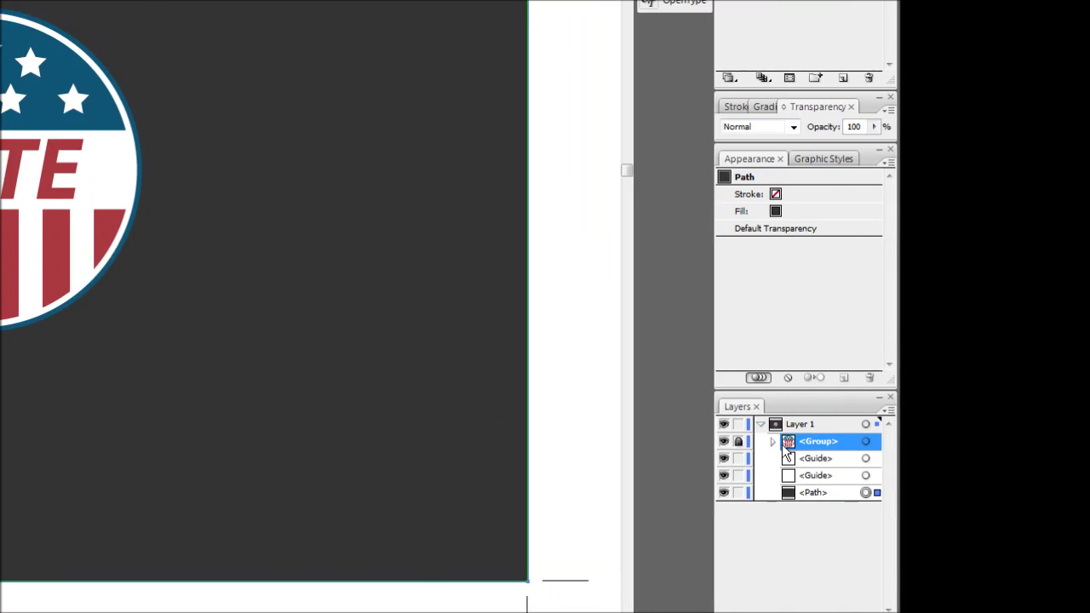
left_click(805, 434)
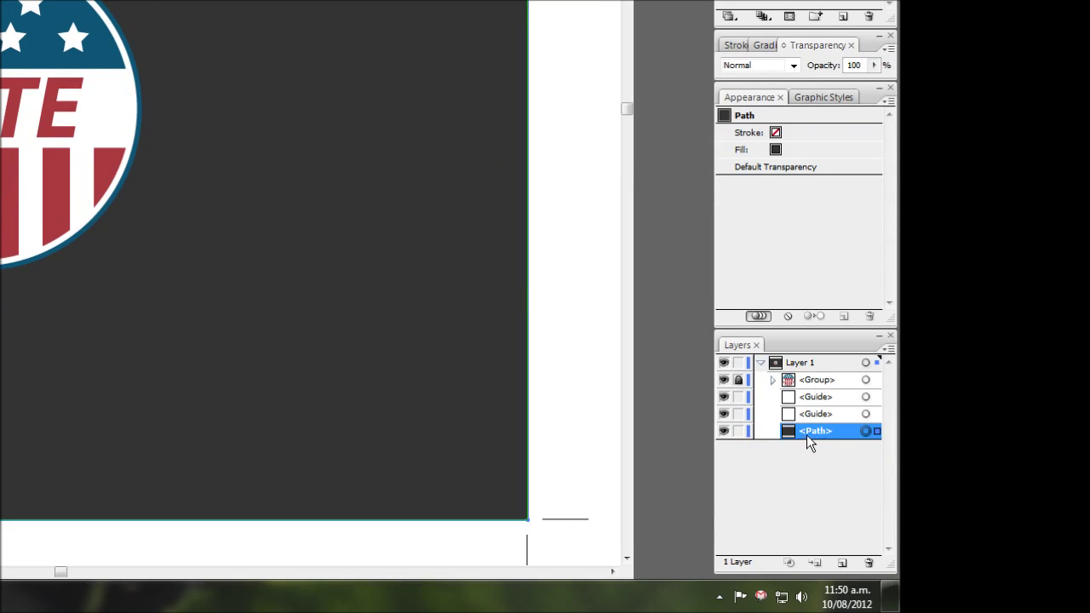
left_click(738, 431)
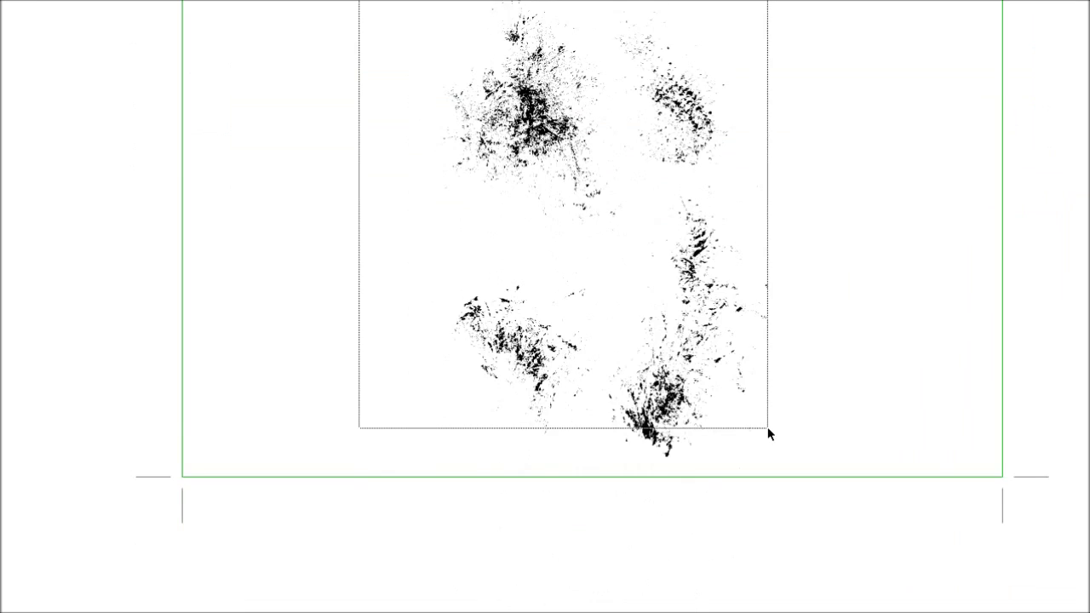
Copy the grunge textures from textures.ai onto the badge document and fill them with white.
left_click_drag(790, 413, 791, 384)
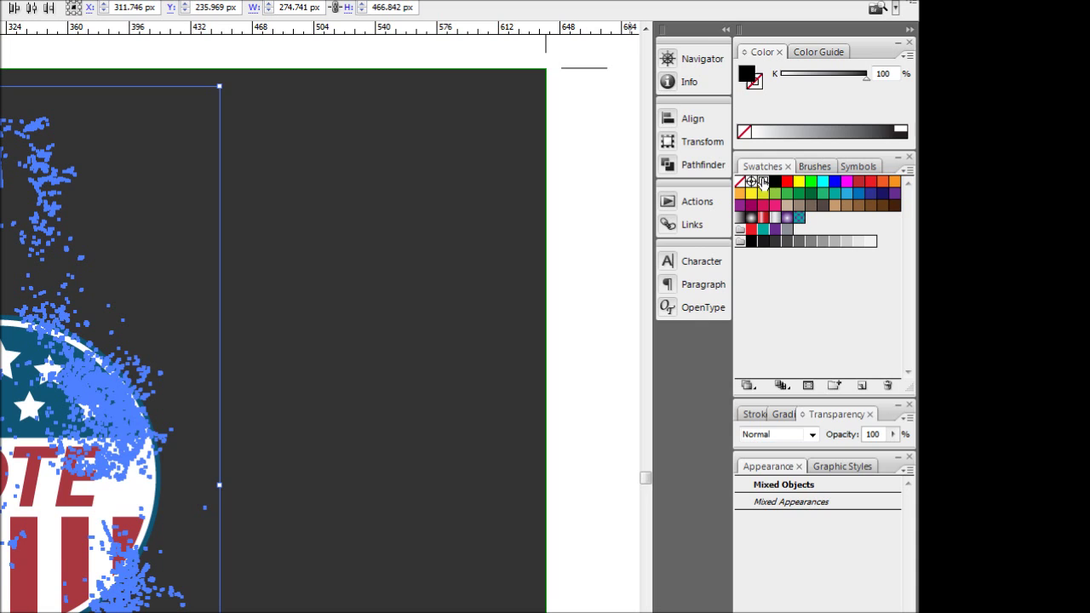
left_click(763, 182)
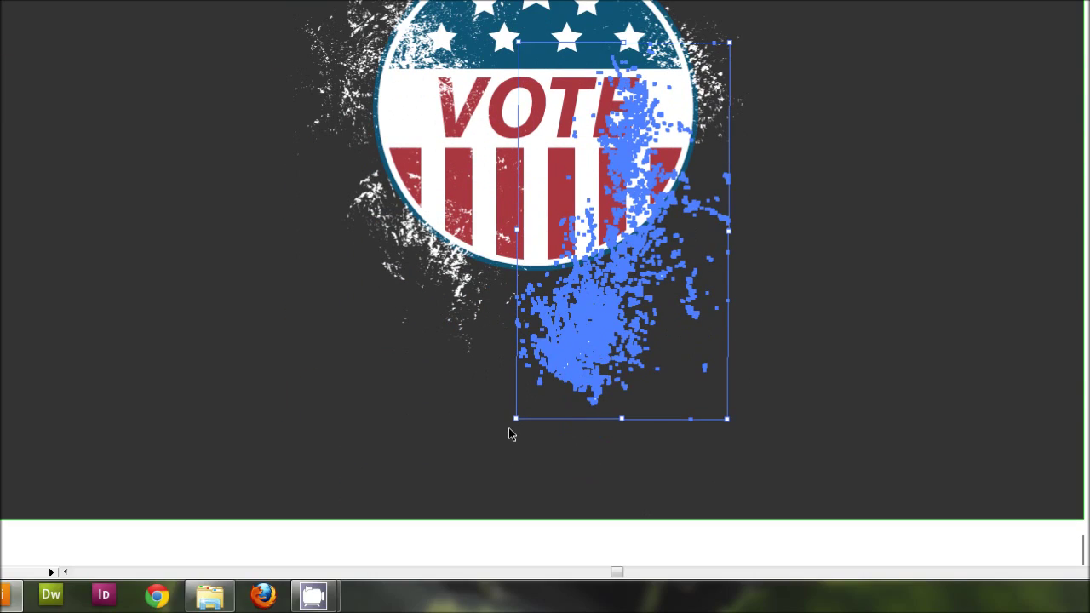
Nudge the large texture over the badge's lower half slightly down and left, and rotate it to follow the badge's edge.
key("Down")
key("Down")
key("Left")
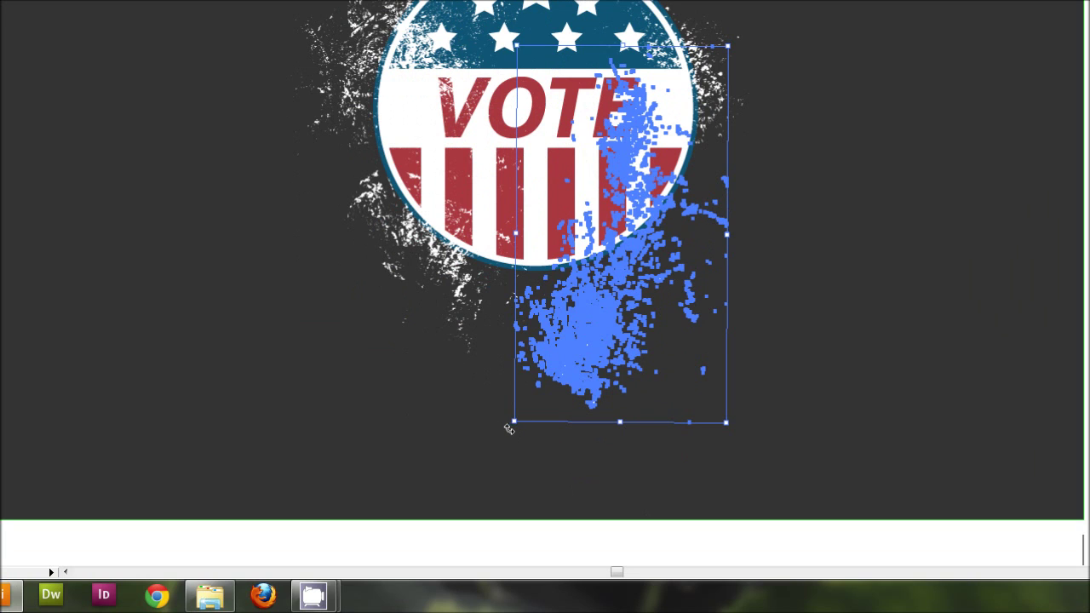
left_click_drag(509, 429, 462, 386)
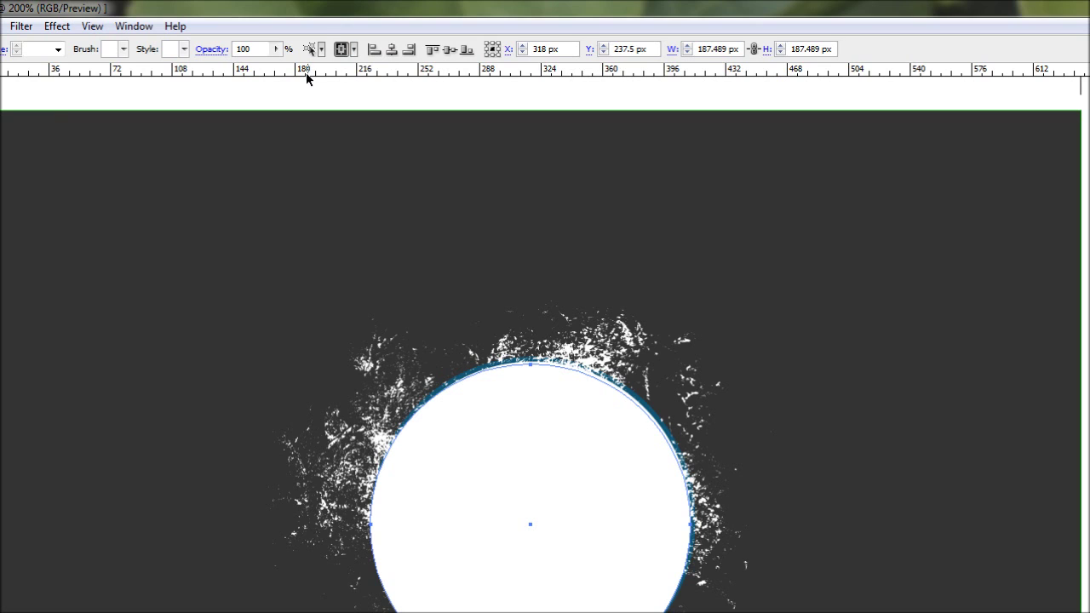
Centre the white circle horizontally and vertically on the artboard using Align to Artboard.
left_click(16, 120)
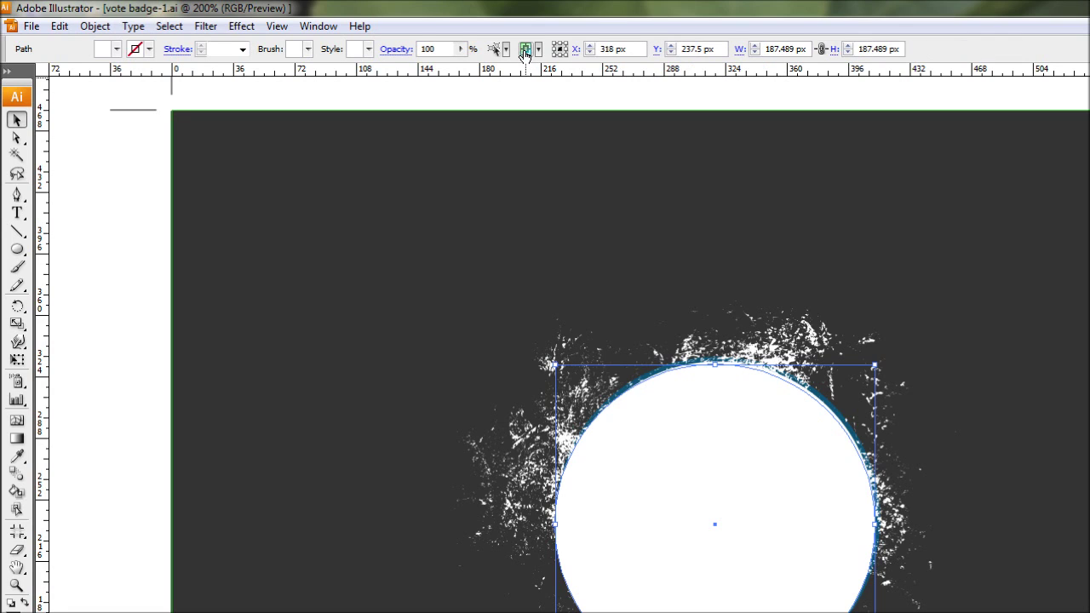
left_click(538, 49)
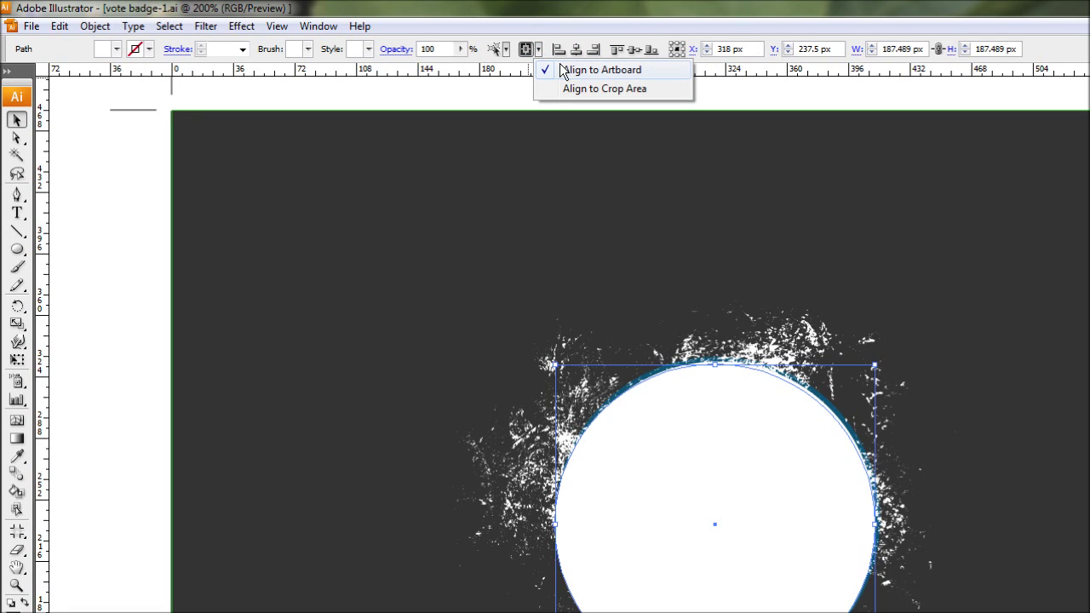
left_click(602, 25)
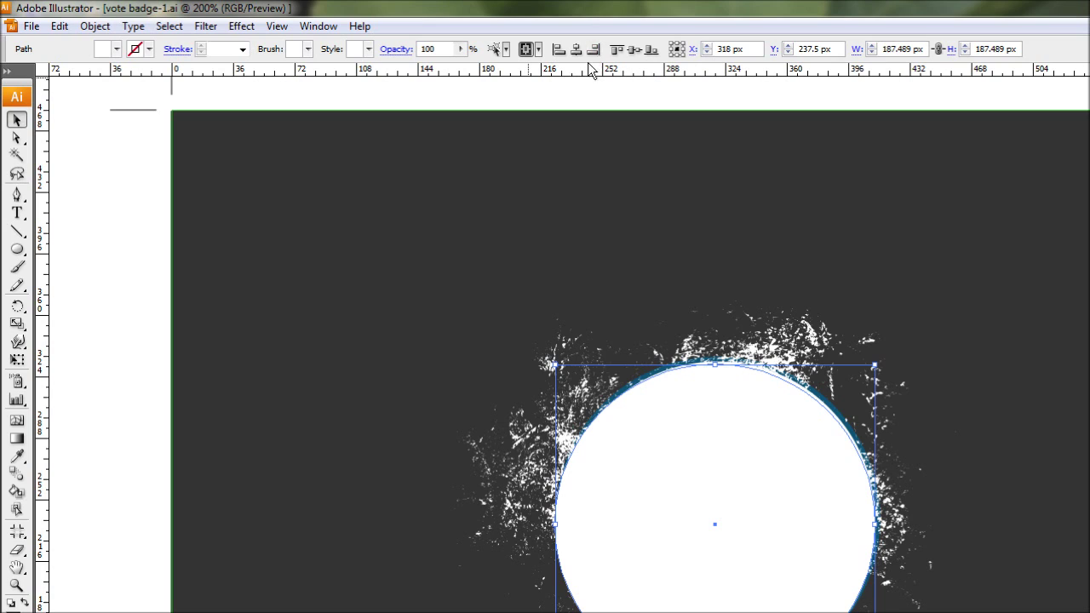
left_click(575, 49)
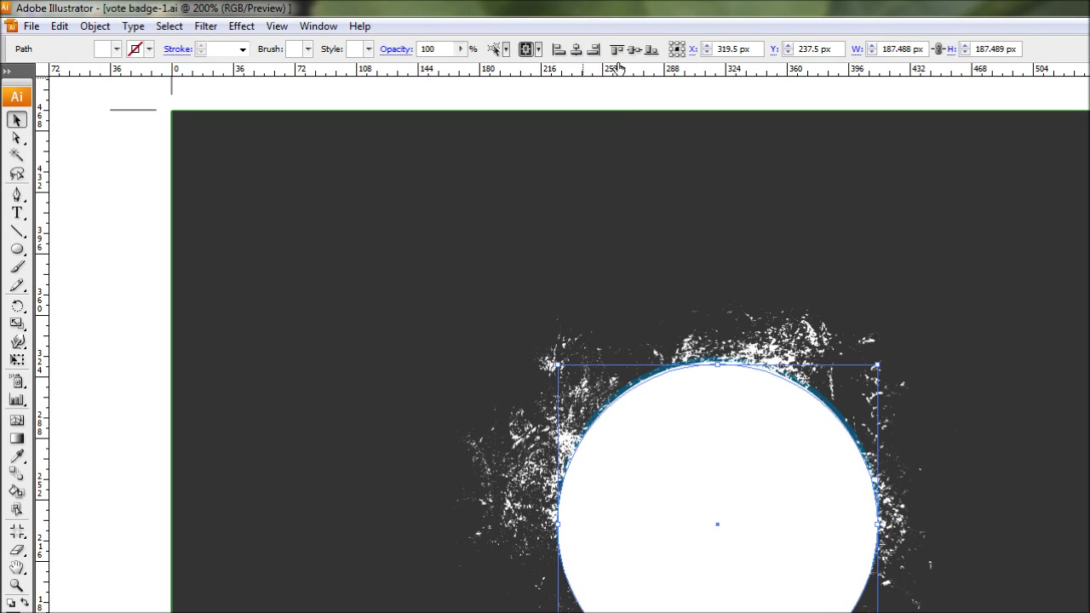
left_click(632, 50)
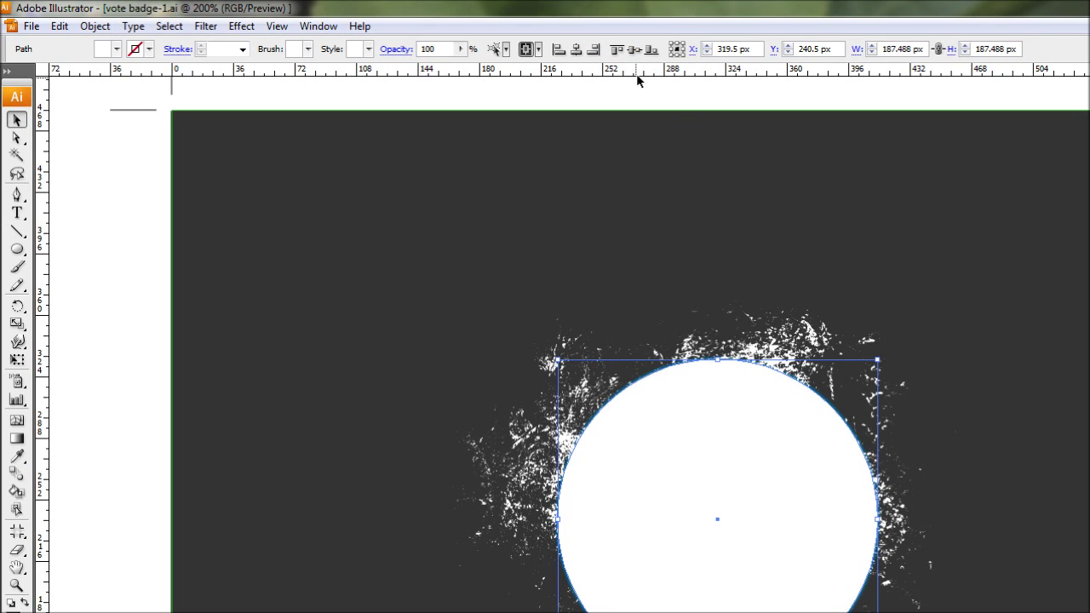
left_click(780, 384)
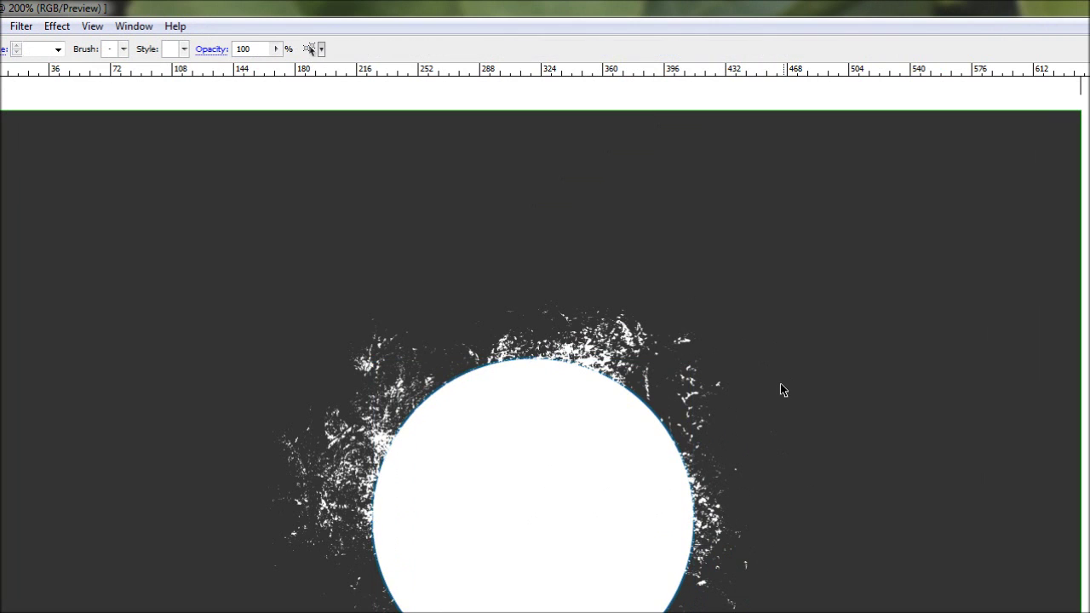
Enlarge the white circle slightly so that its outline matches the badge's outer blue edge.
key("ctrl+plus")
key("ctrl+plus")
key("ctrl+plus")
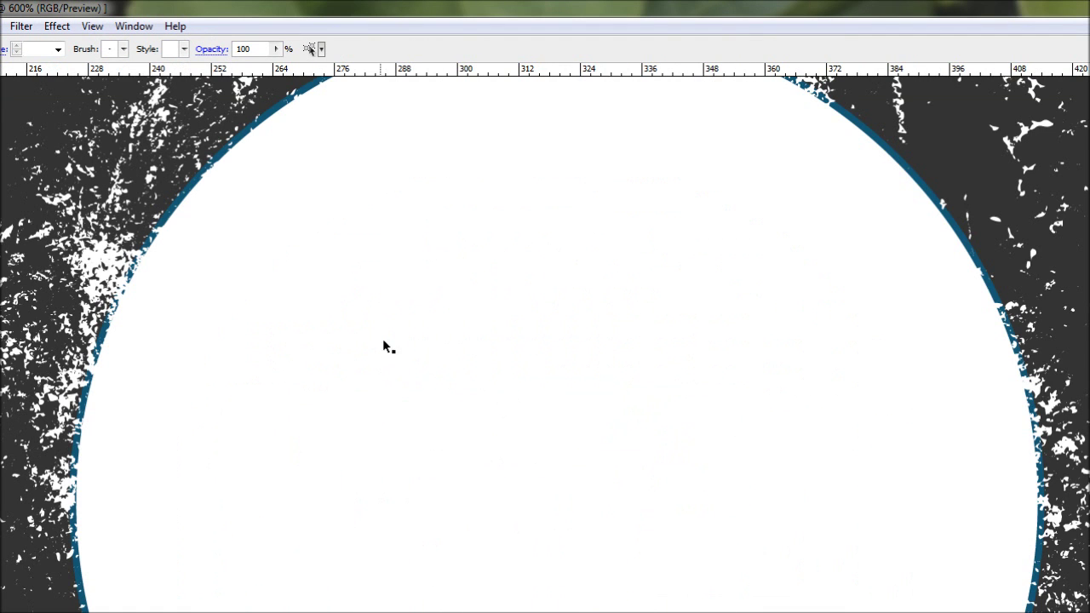
left_click_drag(262, 360, 274, 428)
left_click(389, 433)
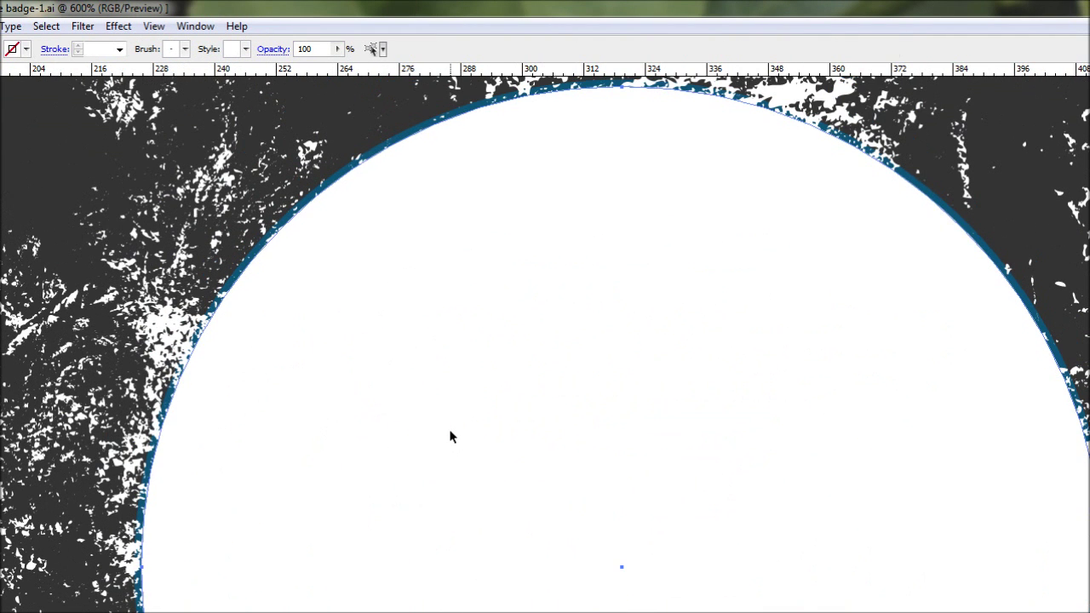
left_click_drag(338, 376, 448, 518)
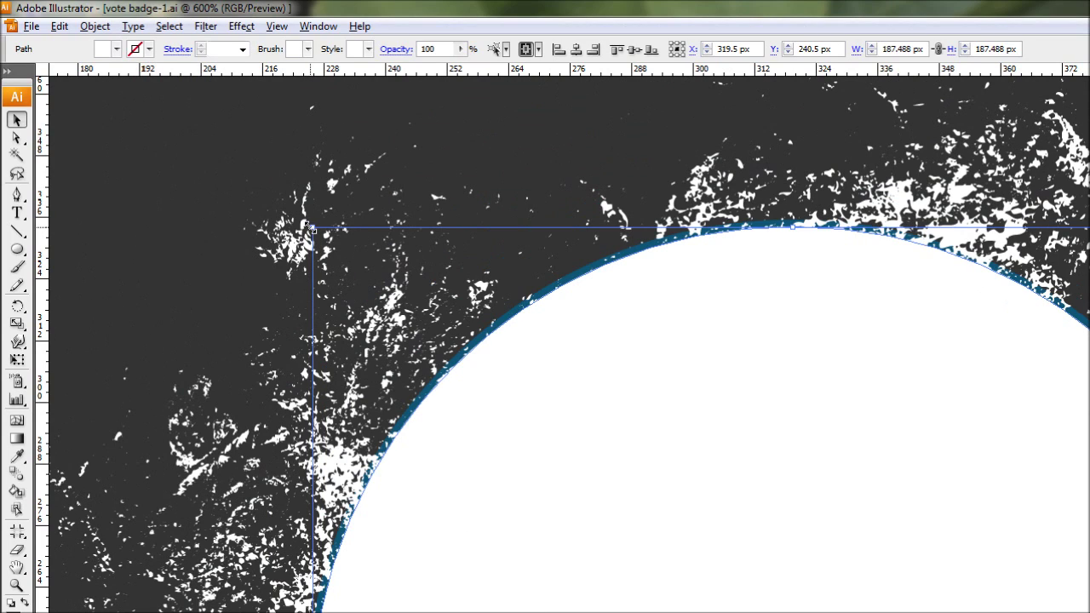
left_click_drag(310, 228, 303, 219)
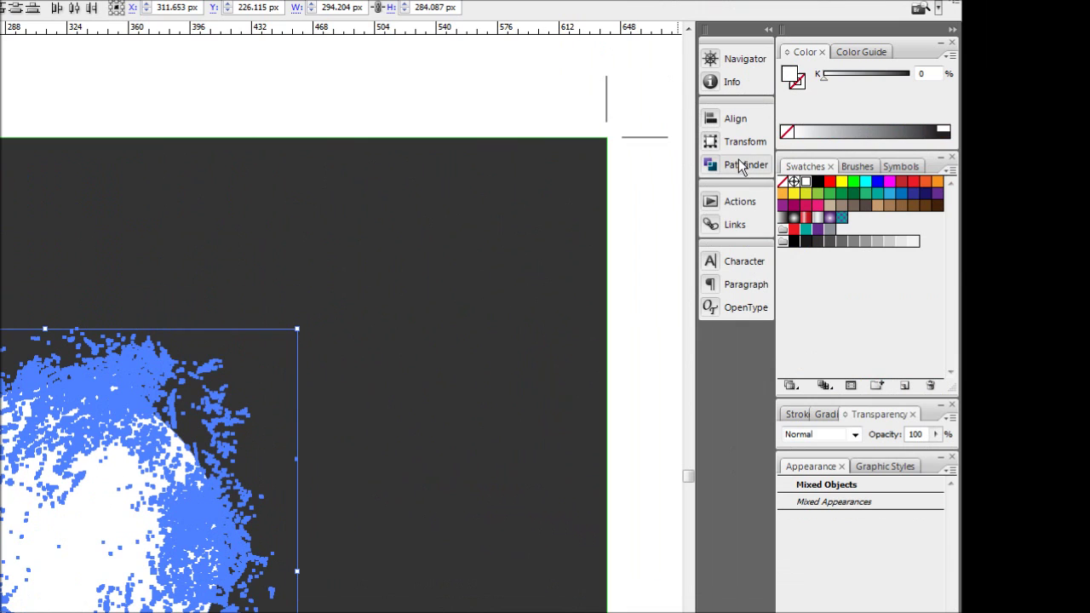
Crop the selected grunge textures to the white circle's outline with Pathfinder and clear the selection.
left_click(738, 162)
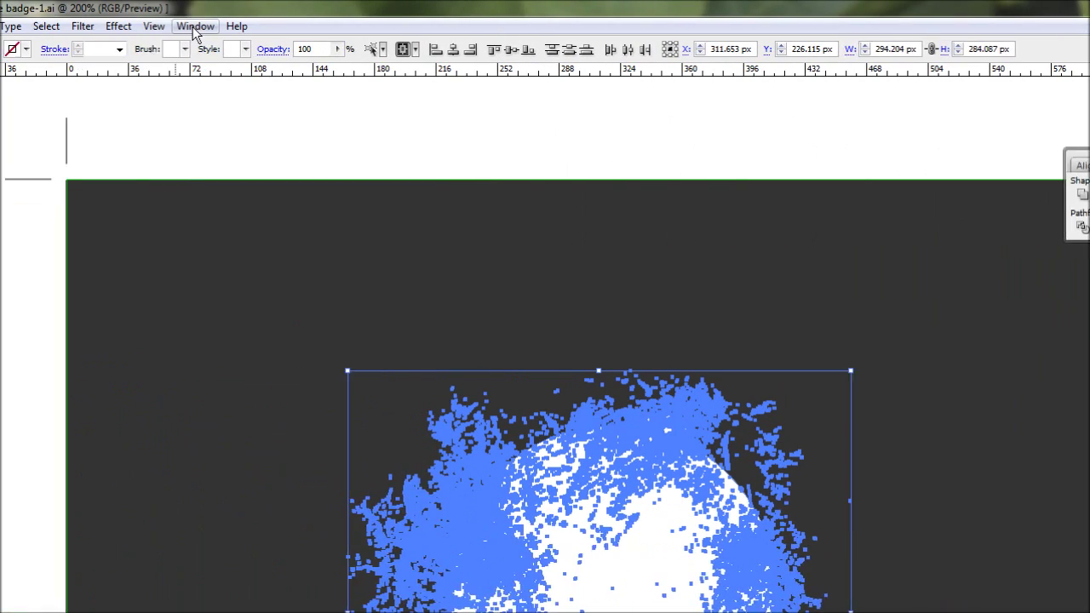
left_click(194, 27)
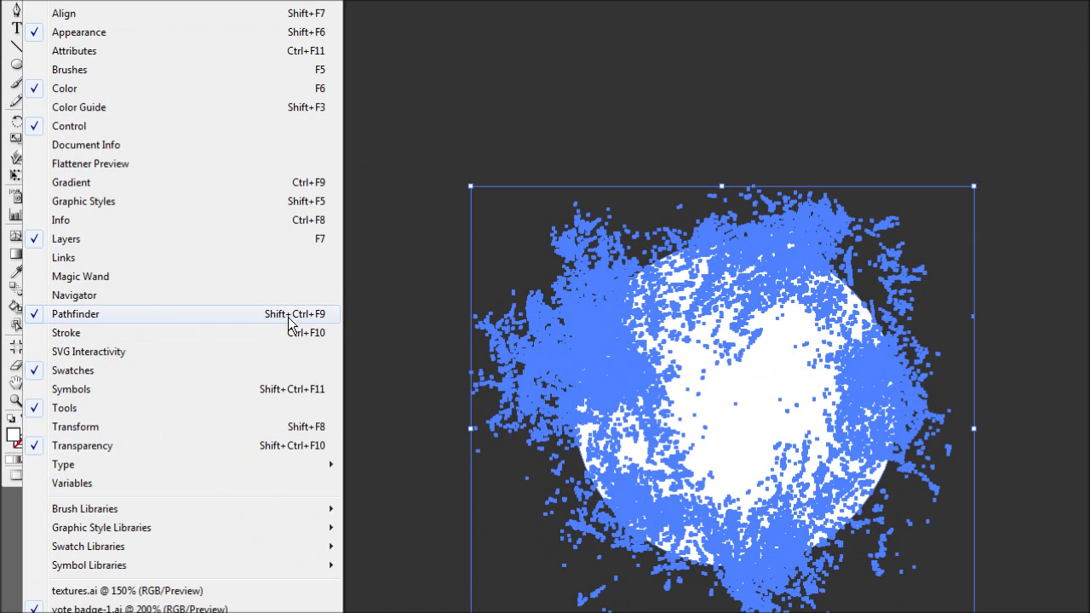
left_click(316, 313)
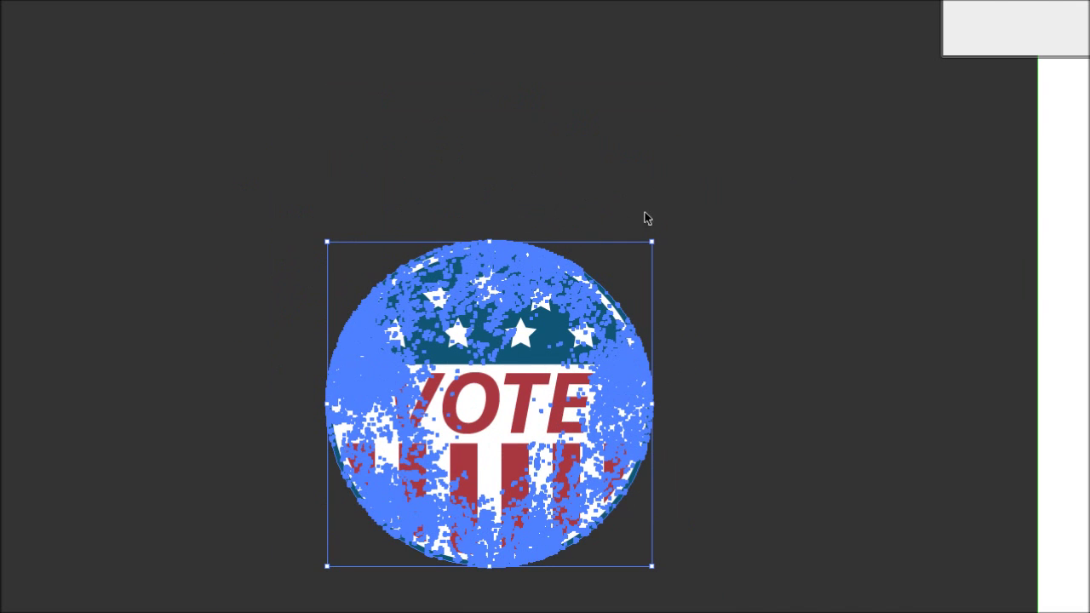
left_click(596, 212)
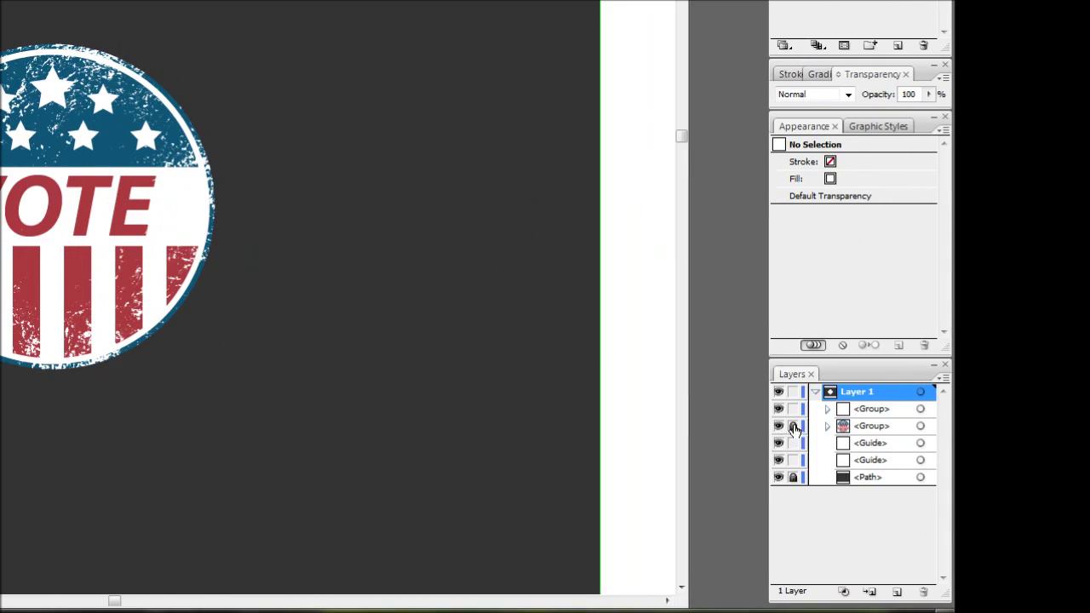
Unlock the badge artwork, group it with the cropped textures and move the combined badge on the dark background.
left_click(792, 425)
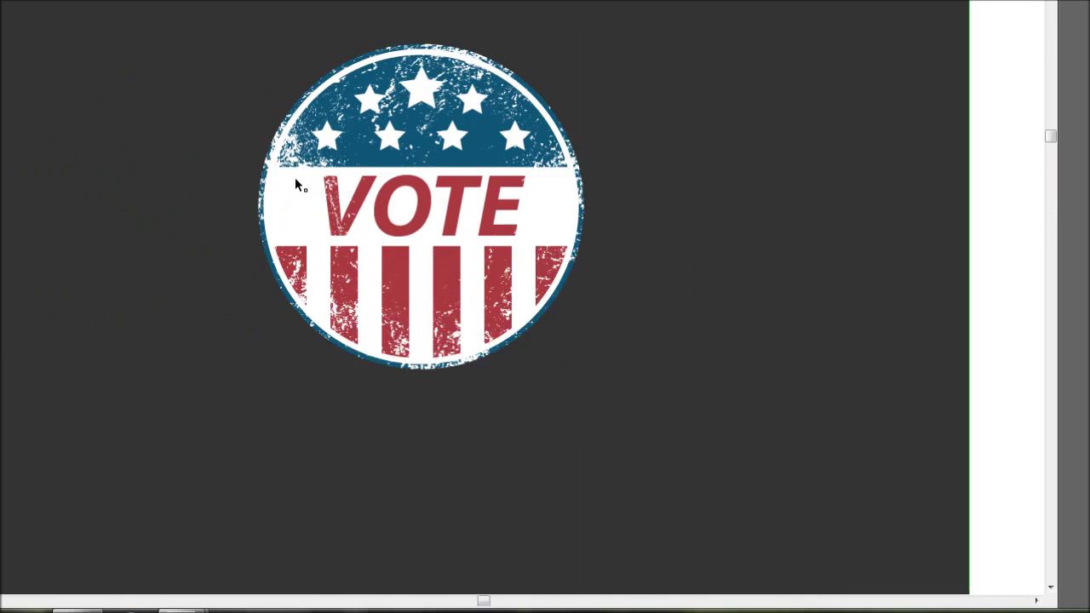
left_click(65, 117)
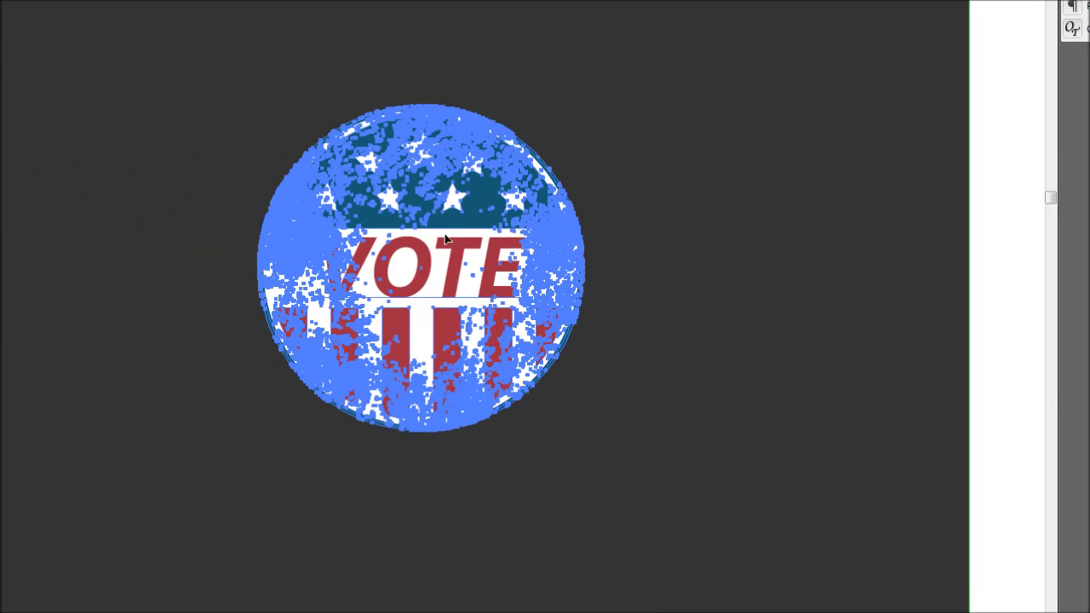
left_click(693, 273)
left_click_drag(501, 301, 346, 300)
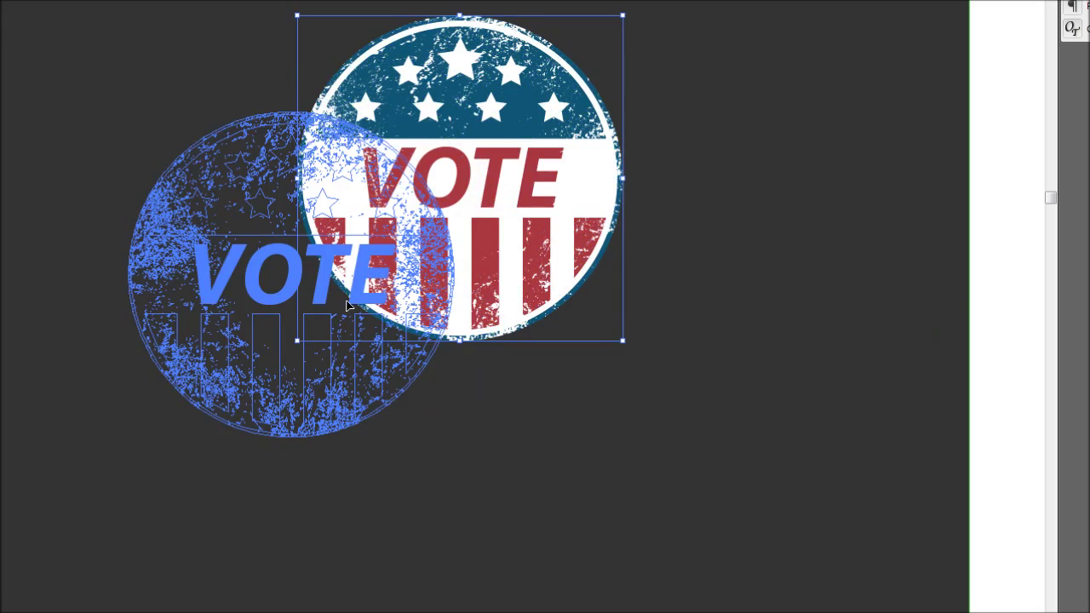